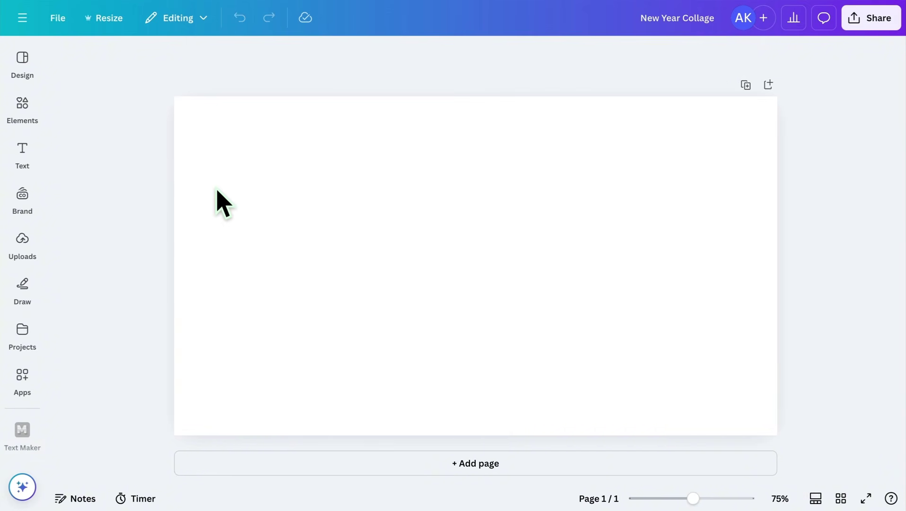
- Add a heading text box to the blank page and replace its text with "2024"
{"action": "left_click", "coordinate": [24, 164]}
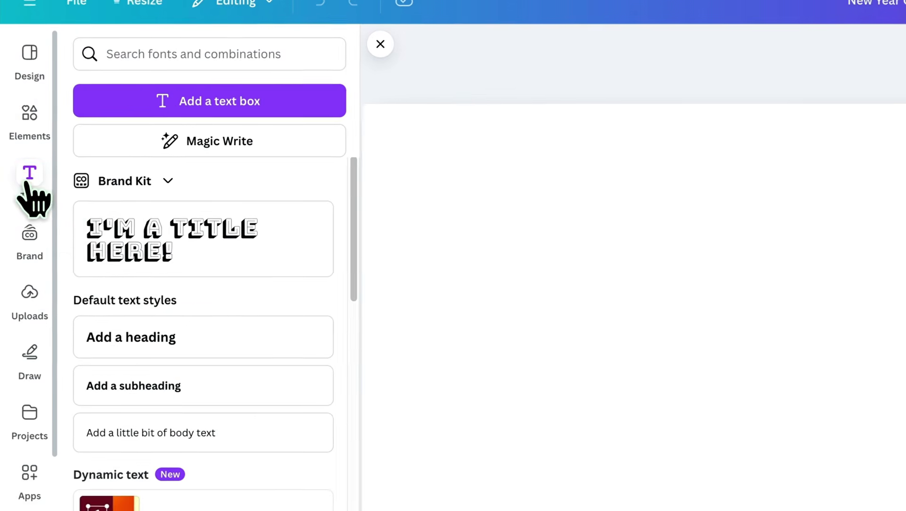
{"action": "left_click", "coordinate": [181, 342]}
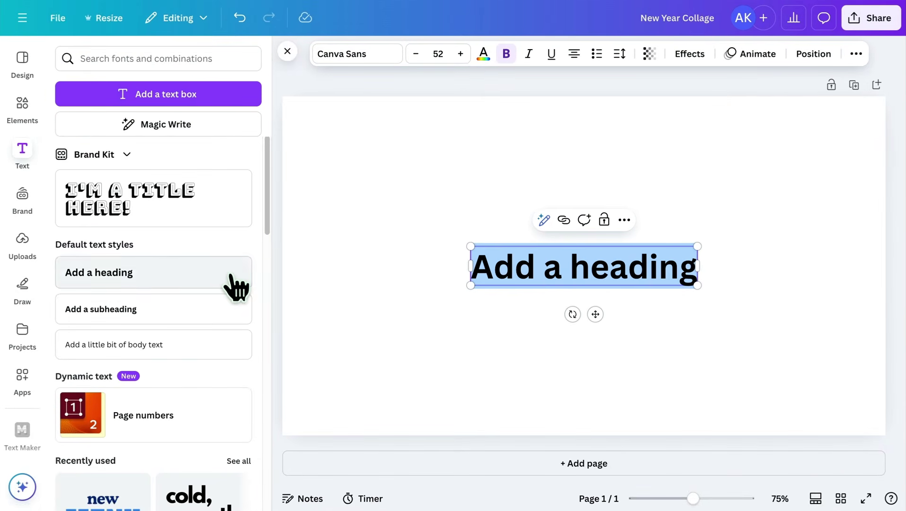
{"action": "left_click", "coordinate": [281, 53]}
{"action": "triple_click", "coordinate": [411, 267]}
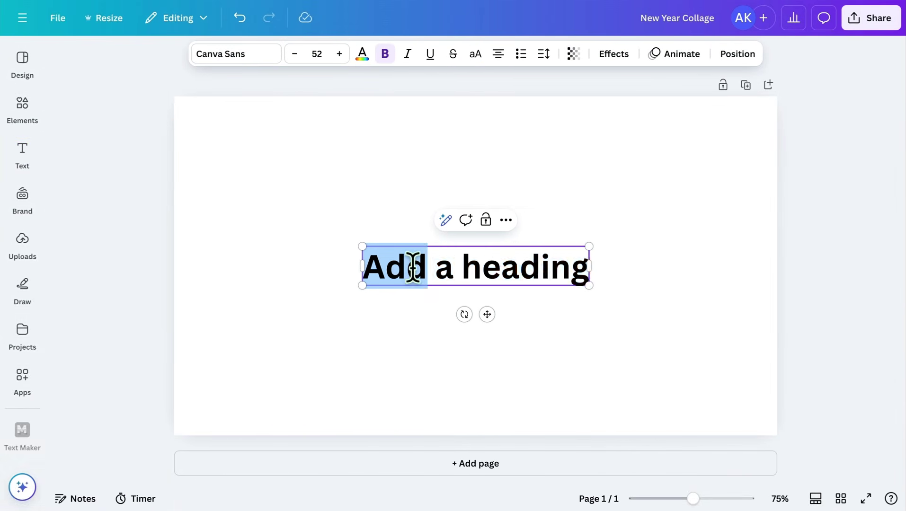
{"action": "type", "text": "2024"}
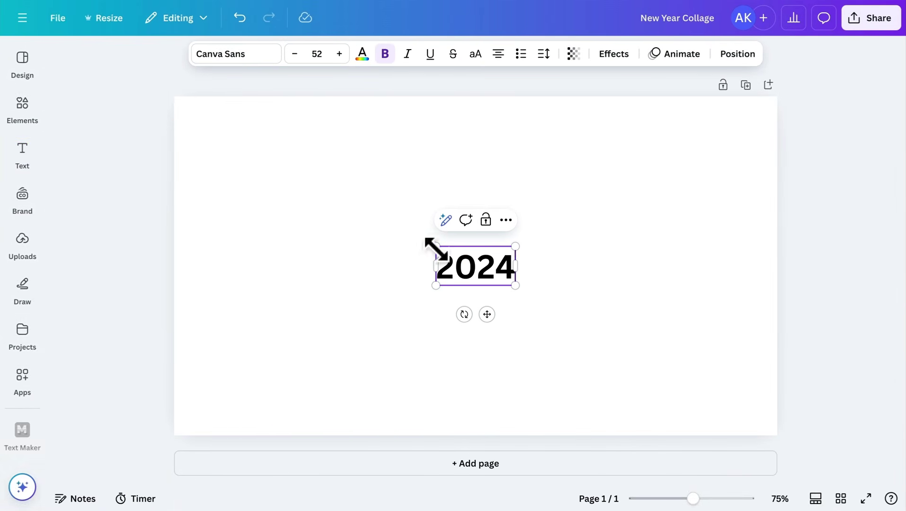
- Enlarge the 2024 heading to a font size of about 255 so it fills much of the page
{"action": "left_click_drag", "start_coordinate": [436, 248], "coordinate": [265, 163]}
{"action": "left_click_drag", "start_coordinate": [515, 285], "coordinate": [699, 363]}
{"action": "left_click", "coordinate": [706, 372]}
{"action": "left_click", "coordinate": [500, 241]}
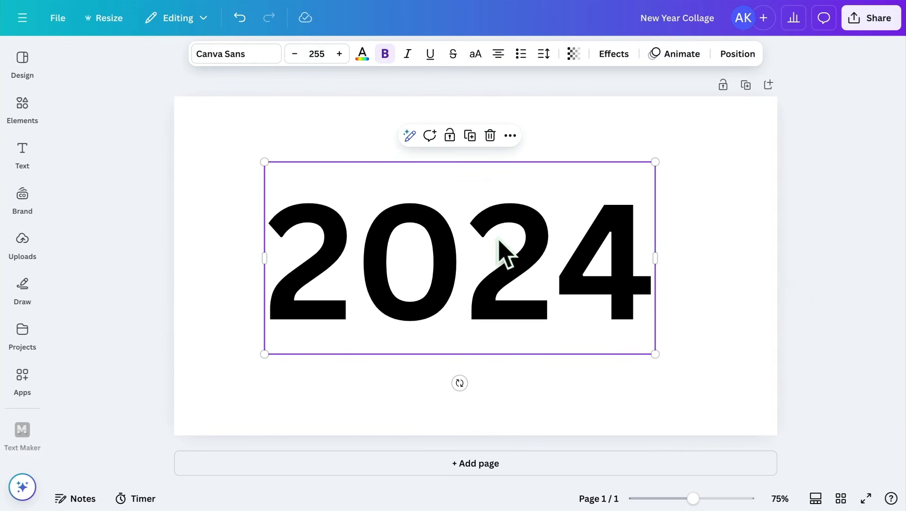
- Change the 2024 heading's font to TAN St. Canard
{"action": "left_click", "coordinate": [276, 65]}
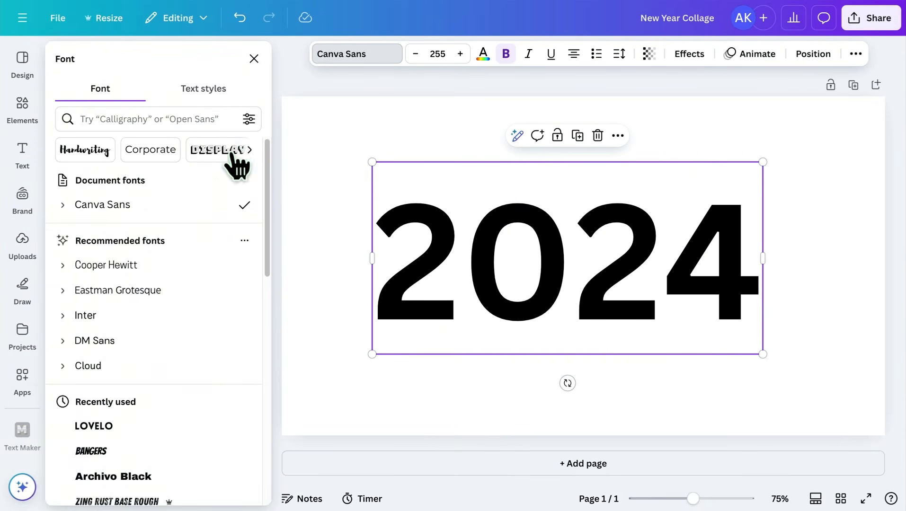
{"action": "scroll", "coordinate": [232, 176], "scroll_direction": "down", "scroll_amount": 1}
{"action": "scroll", "coordinate": [226, 187], "scroll_direction": "up", "scroll_amount": 1}
{"action": "left_click", "coordinate": [178, 115]}
{"action": "type", "text": "t"}
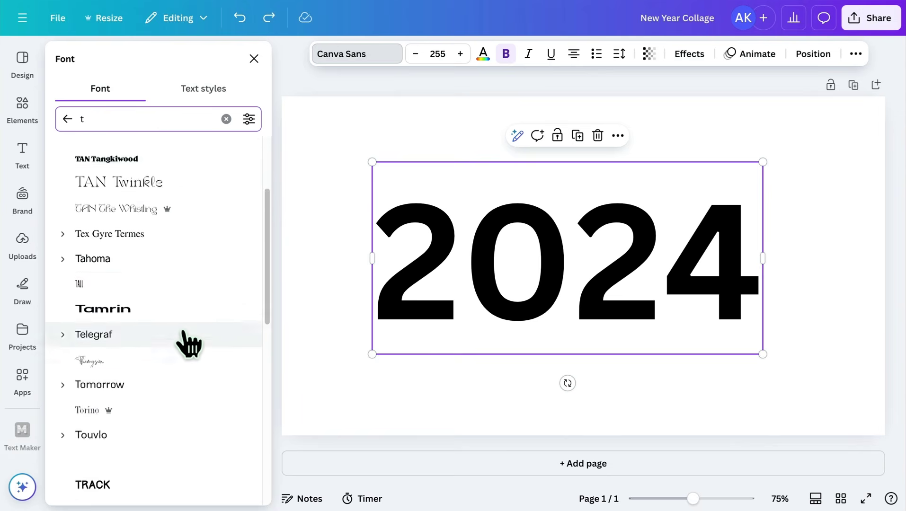
{"action": "scroll", "coordinate": [187, 343], "scroll_direction": "down", "scroll_amount": 10}
{"action": "scroll", "coordinate": [190, 343], "scroll_direction": "down", "scroll_amount": 4}
{"action": "left_click", "coordinate": [186, 325]}
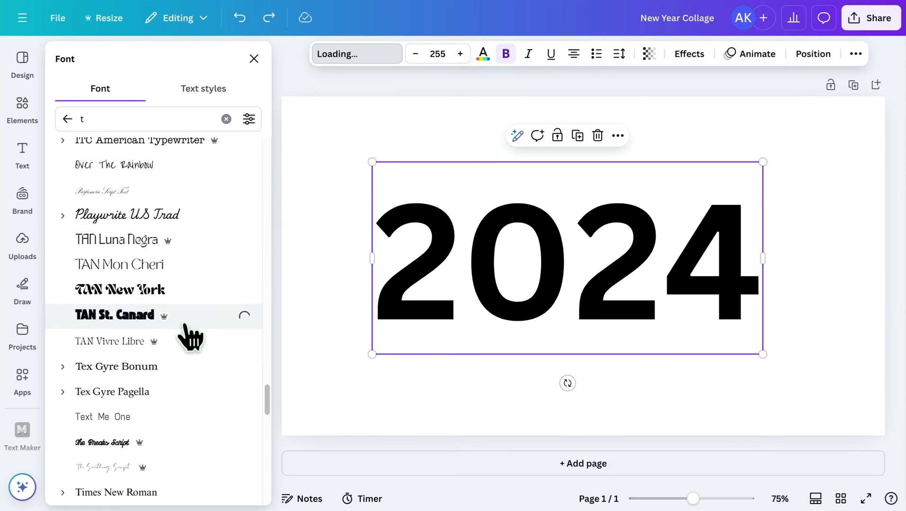
- Enlarge the 2024 heading to the full page width of 1,280 px, at about font size 317, and adjust its position
{"action": "left_click_drag", "start_coordinate": [323, 159], "coordinate": [281, 144]}
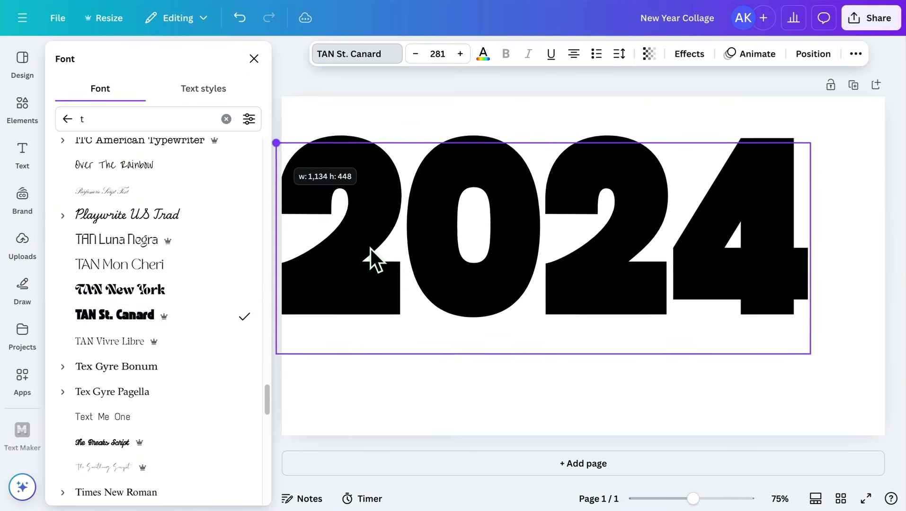
{"action": "left_click_drag", "start_coordinate": [811, 352], "coordinate": [892, 419]}
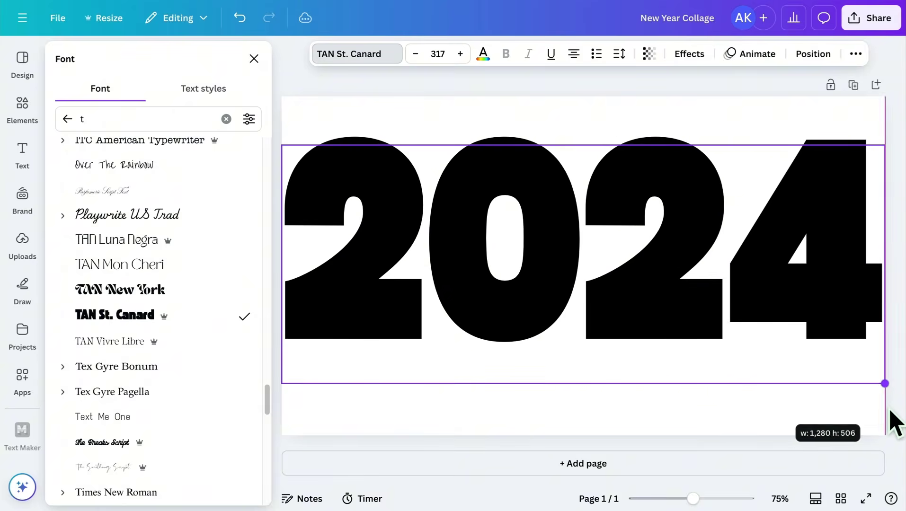
{"action": "left_click_drag", "start_coordinate": [625, 283], "coordinate": [625, 277]}
{"action": "left_click", "coordinate": [895, 417]}
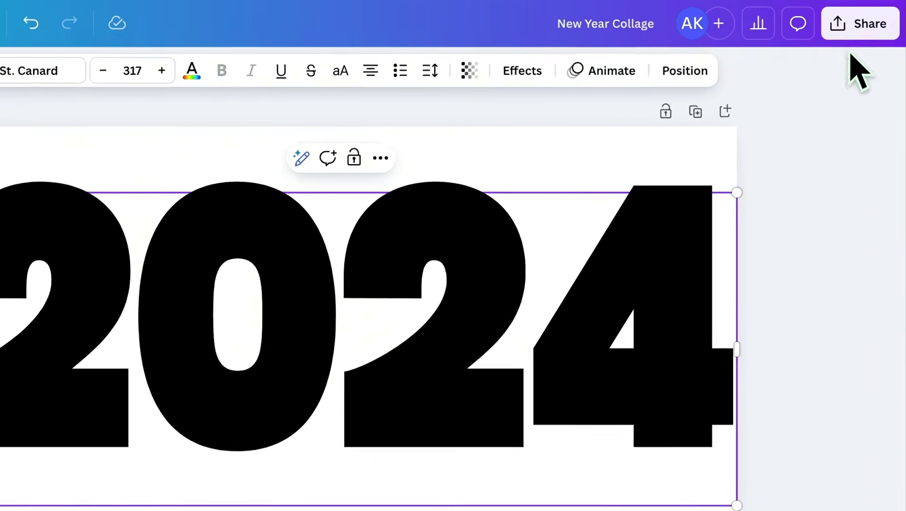
- Download the design as a PNG with transparent background at 1.25 times size, 1,600 × 900 px
{"action": "left_click", "coordinate": [855, 32]}
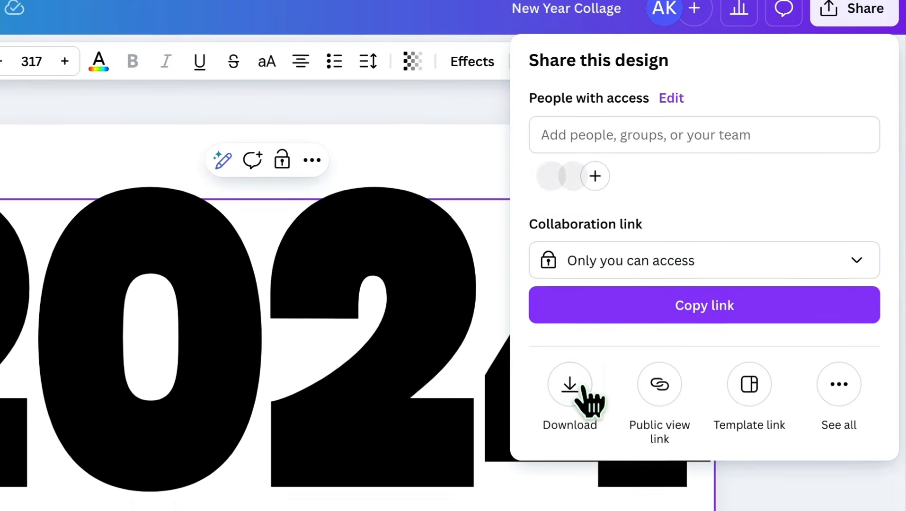
{"action": "left_click", "coordinate": [582, 388]}
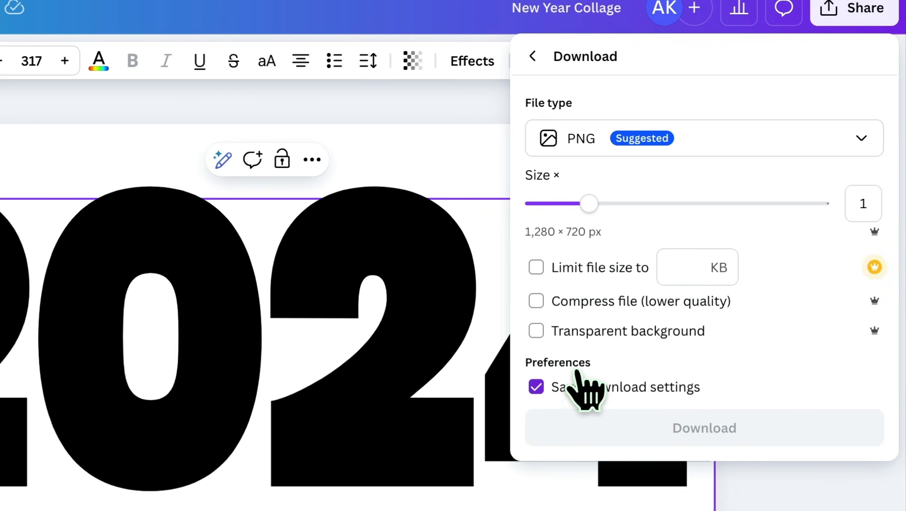
{"action": "left_click", "coordinate": [584, 334]}
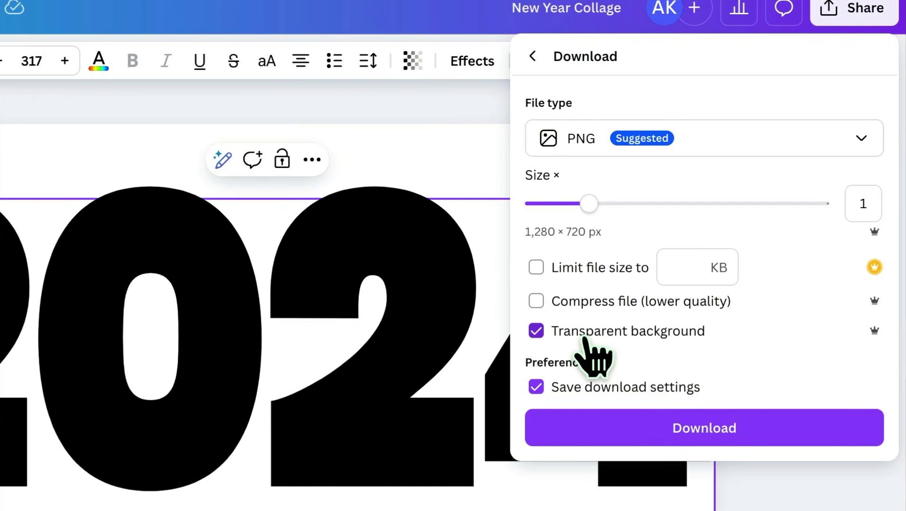
{"action": "left_click_drag", "start_coordinate": [590, 204], "coordinate": [619, 205]}
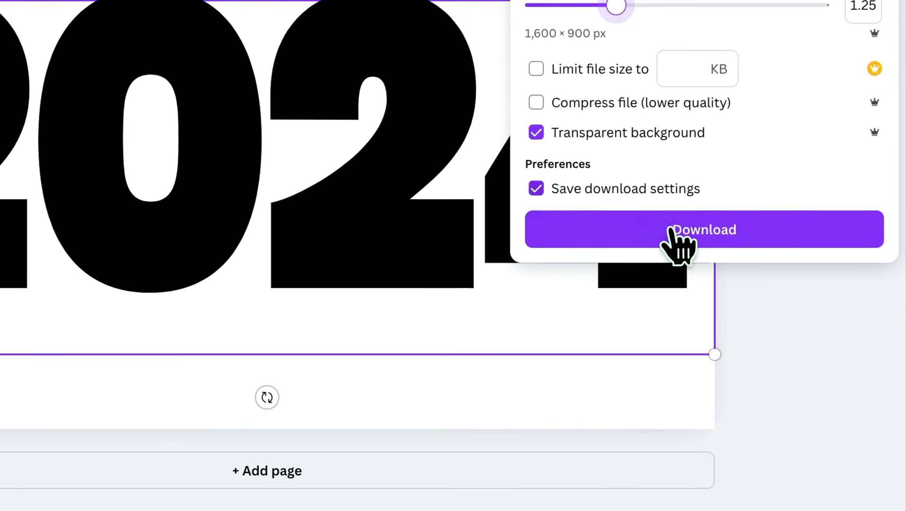
{"action": "left_click", "coordinate": [672, 231]}
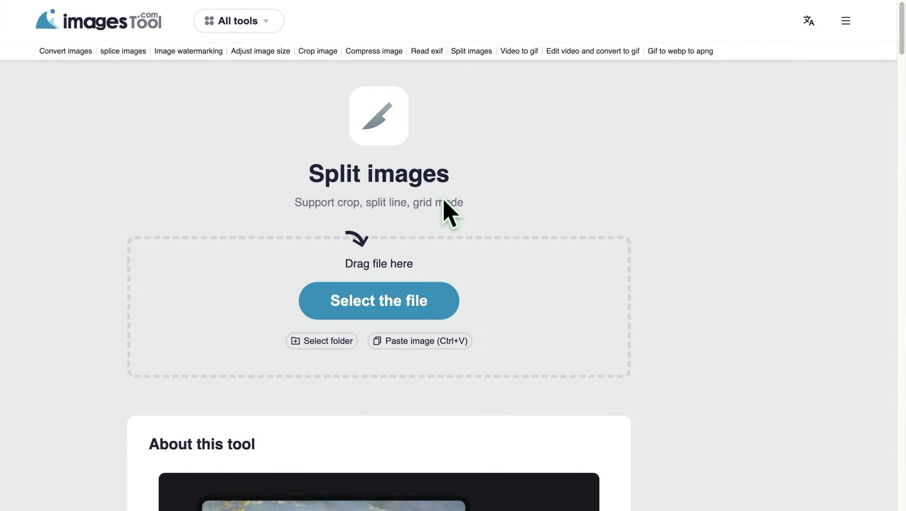
- Switch to the imagesTool Split images page and load the downloaded 2024 image
{"action": "left_click", "coordinate": [379, 303]}
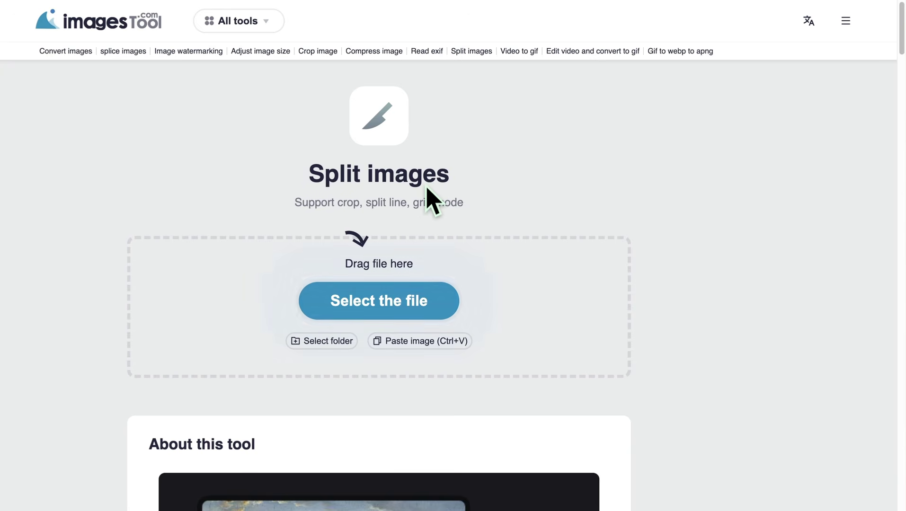
{"action": "left_click_drag", "start_coordinate": [407, 318], "coordinate": [461, 216]}
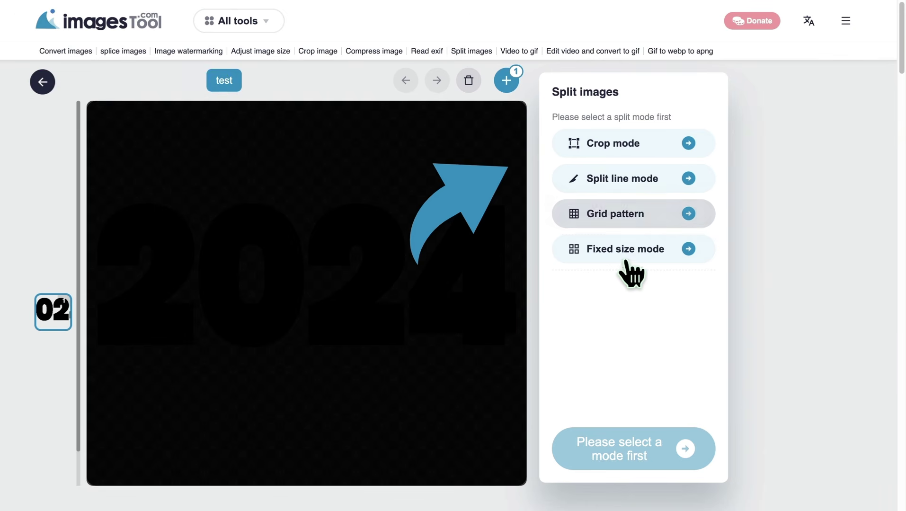
{"action": "left_click", "coordinate": [629, 233]}
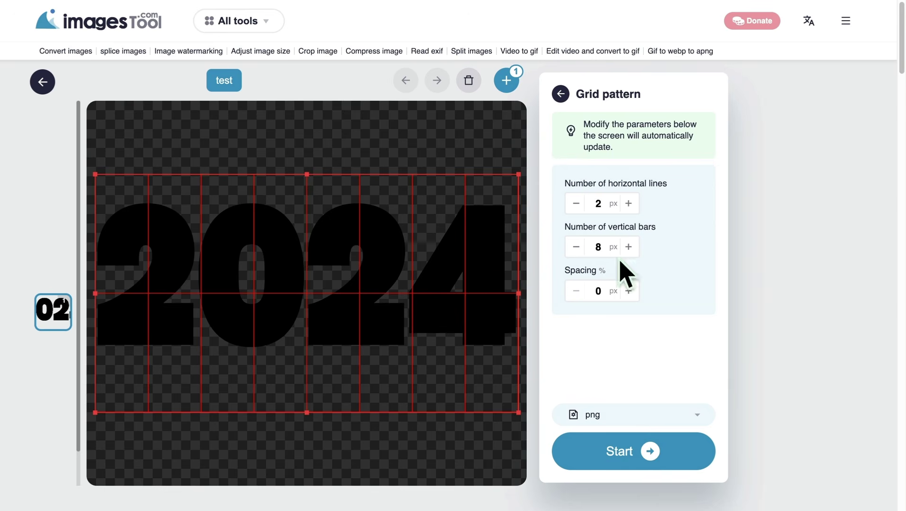
{"action": "left_click", "coordinate": [629, 204]}
{"action": "left_click", "coordinate": [576, 246]}
{"action": "left_click", "coordinate": [576, 246]}
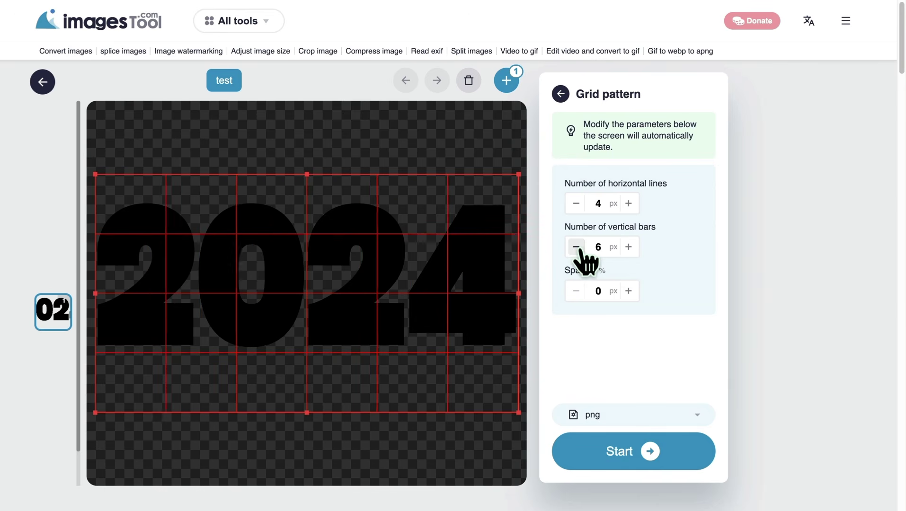
{"action": "left_click", "coordinate": [577, 246]}
{"action": "left_click", "coordinate": [561, 95]}
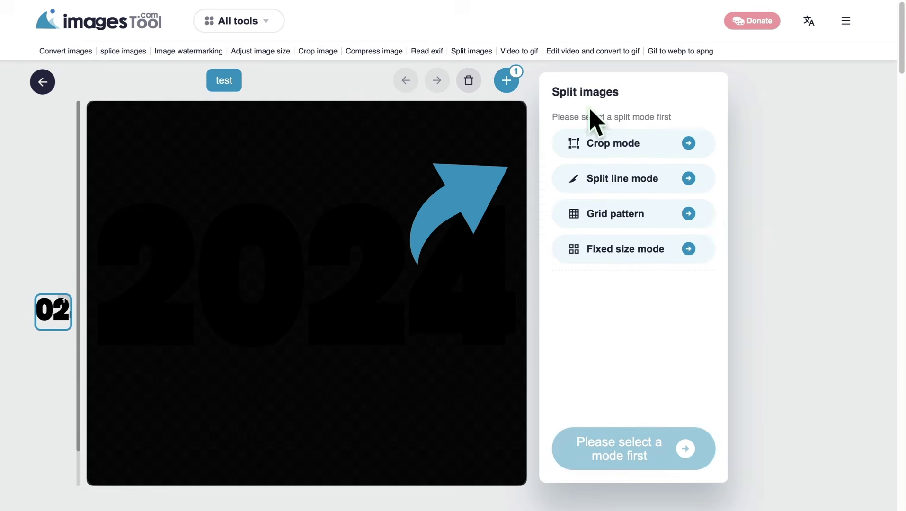
- Split the image into PNG pieces using one horizontal line across the digits and four vertical lines, one through the centre of each digit
{"action": "left_click", "coordinate": [613, 184]}
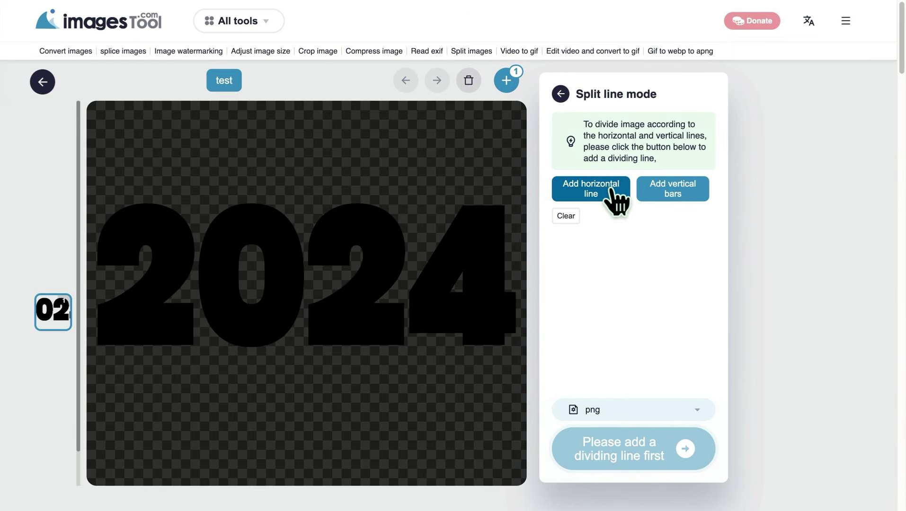
{"action": "left_click", "coordinate": [616, 199]}
{"action": "left_click_drag", "start_coordinate": [306, 184], "coordinate": [320, 279]}
{"action": "left_click", "coordinate": [672, 189]}
{"action": "left_click", "coordinate": [673, 188]}
{"action": "left_click_drag", "start_coordinate": [96, 290], "coordinate": [468, 290]}
{"action": "left_click", "coordinate": [673, 188]}
{"action": "left_click", "coordinate": [673, 188]}
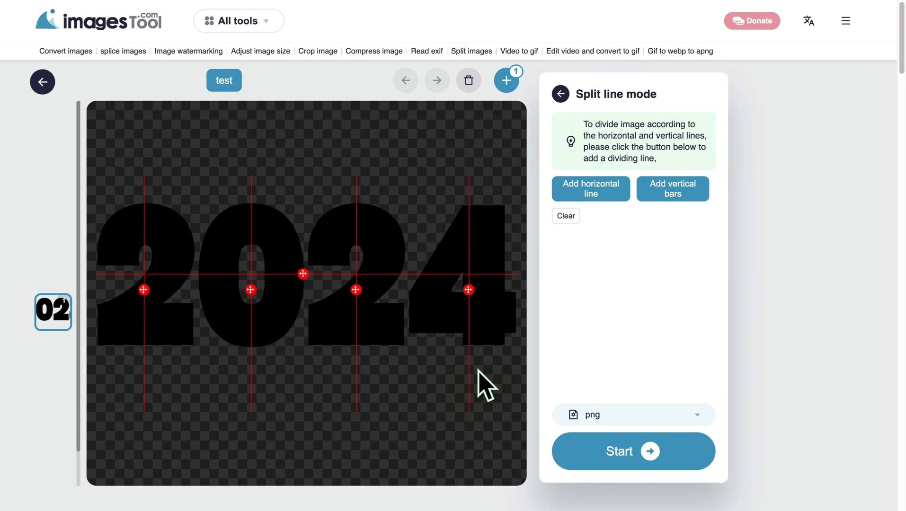
{"action": "left_click", "coordinate": [640, 463]}
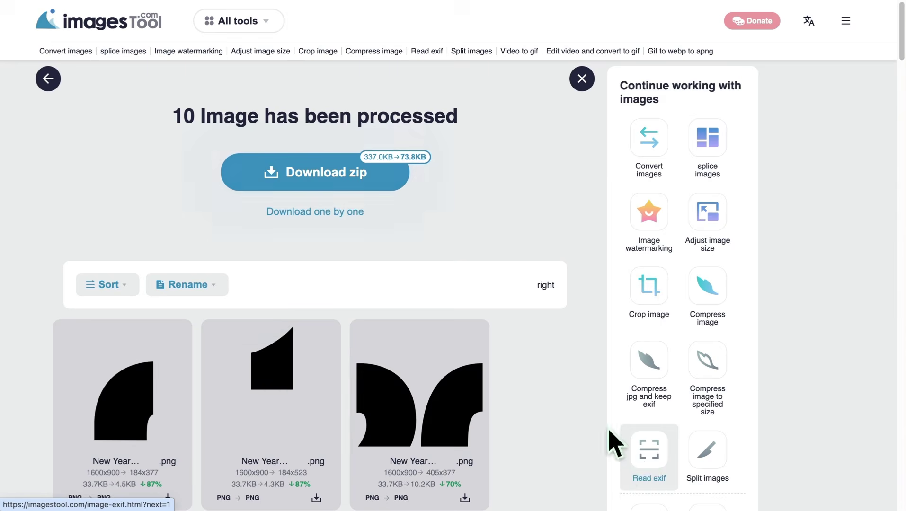
- Completely rename the split pieces with sequential numbers starting at 1 and download them all as a zip
{"action": "scroll", "coordinate": [273, 384], "scroll_direction": "down", "scroll_amount": 4}
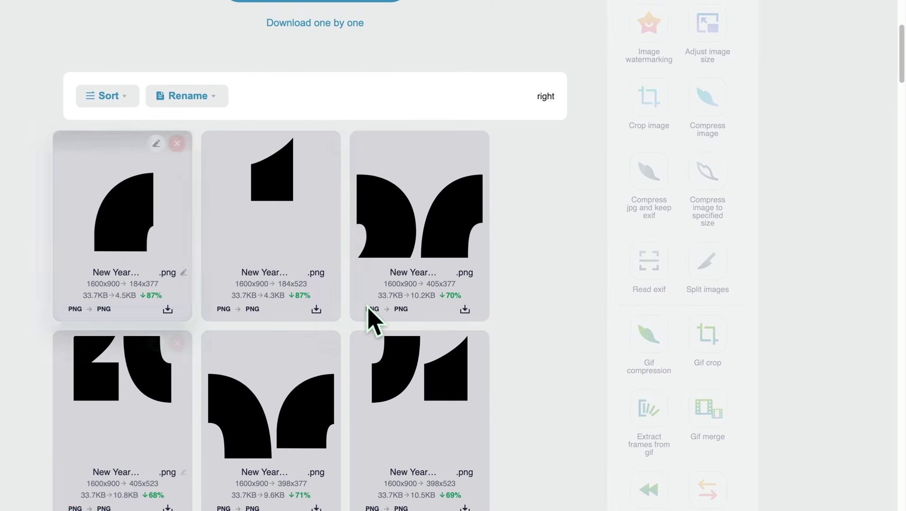
{"action": "left_click", "coordinate": [203, 103]}
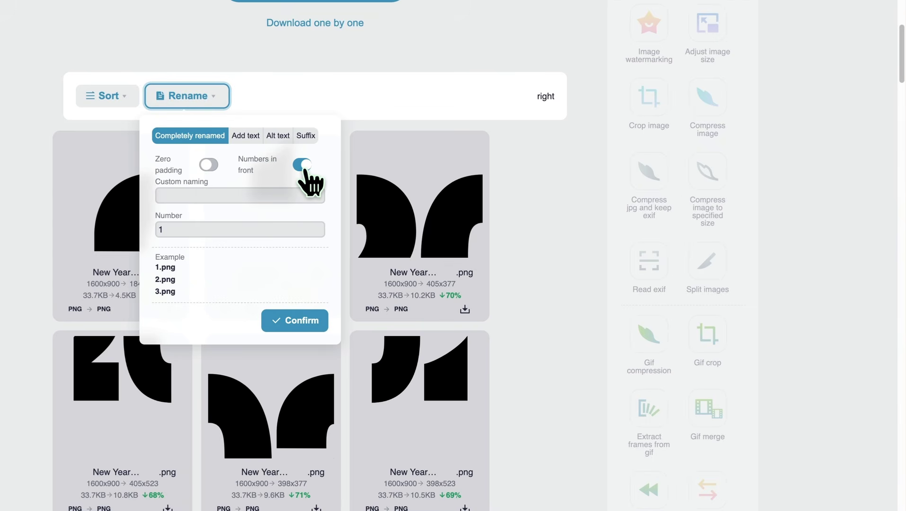
{"action": "left_click", "coordinate": [544, 303]}
{"action": "scroll", "coordinate": [543, 303], "scroll_direction": "up", "scroll_amount": 4}
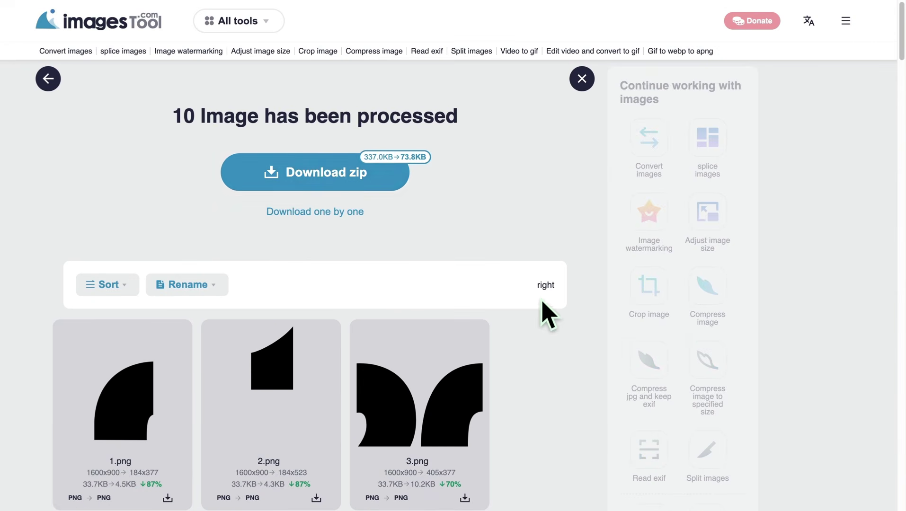
{"action": "left_click", "coordinate": [328, 174]}
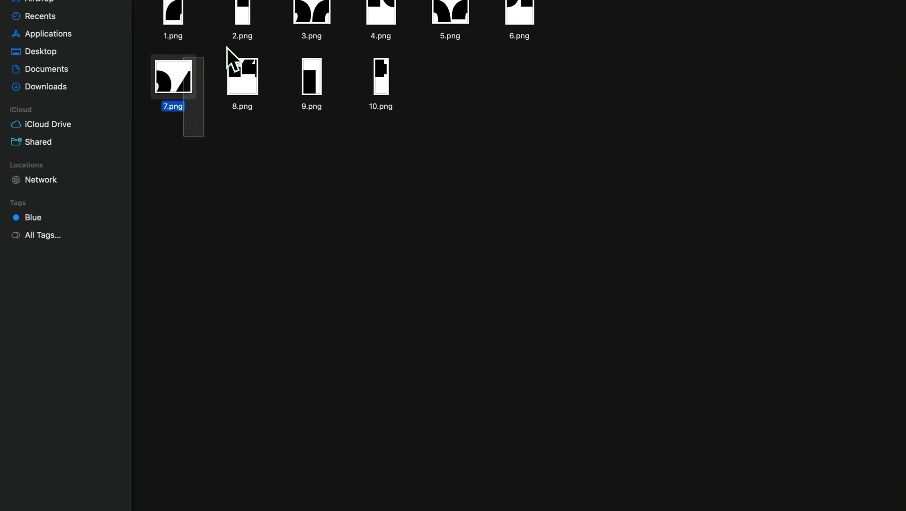
- Switch back to the Canva design, add a second page and place the extracted piece 1.png on it
{"action": "left_click_drag", "start_coordinate": [226, 48], "coordinate": [486, 81]}
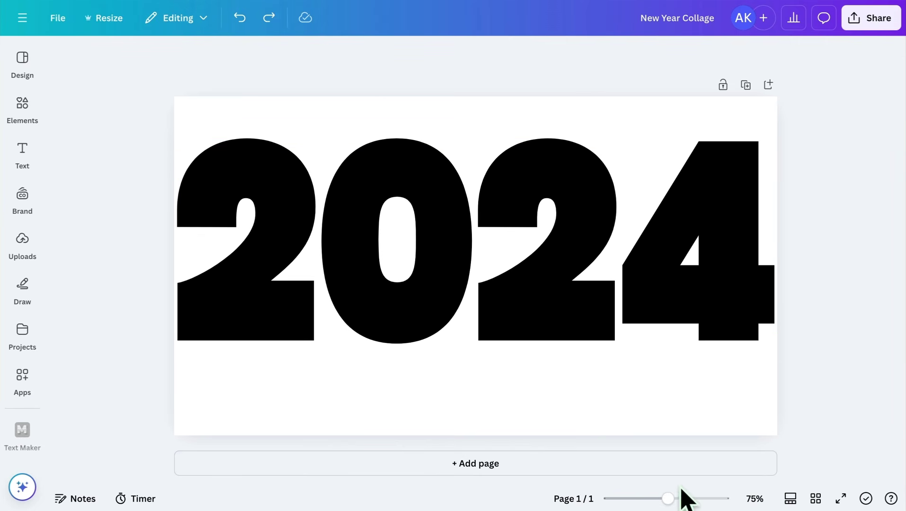
{"action": "left_click", "coordinate": [693, 469]}
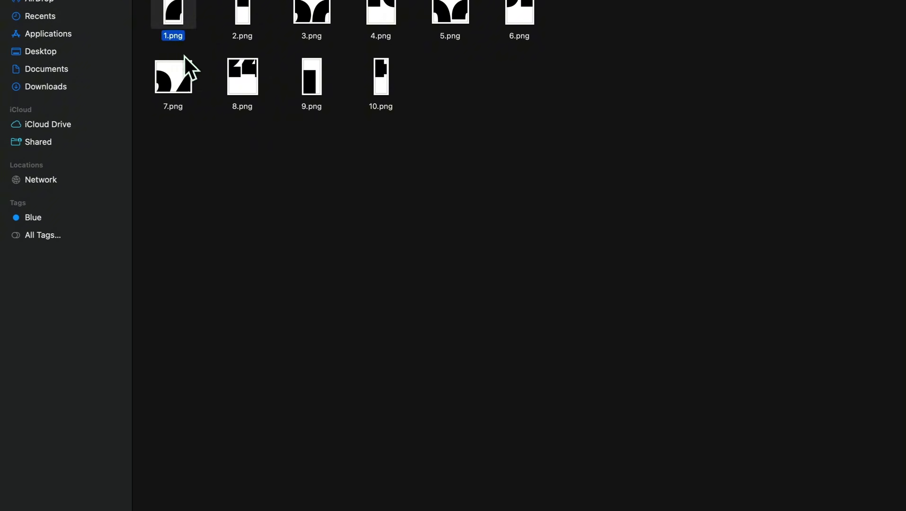
{"action": "left_click_drag", "start_coordinate": [174, 17], "coordinate": [330, 253]}
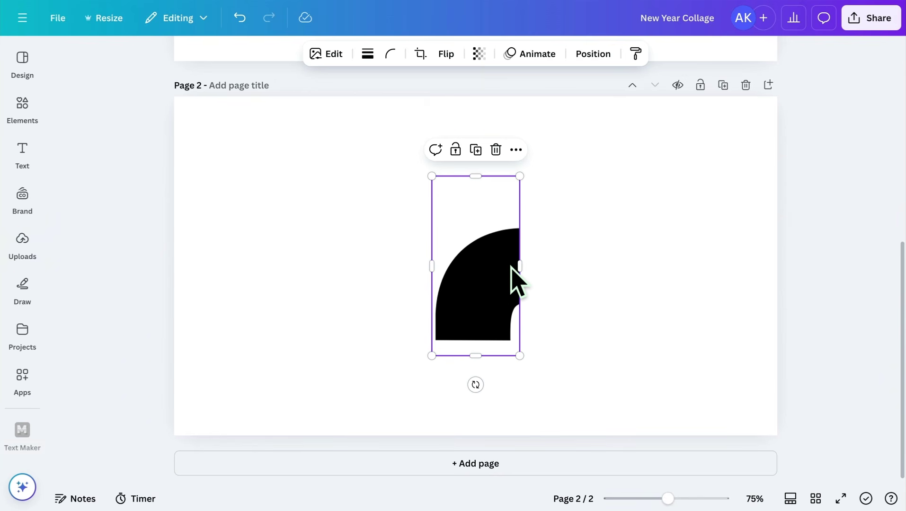
- Search the Canva apps for "frame maker" and open Frame Maker's option for converting a design to a frame
{"action": "left_click", "coordinate": [22, 378]}
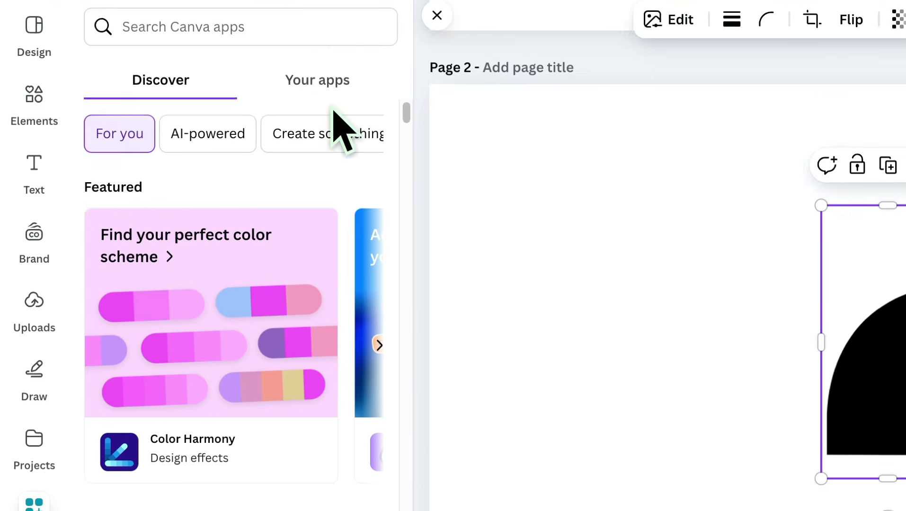
{"action": "left_click", "coordinate": [335, 32]}
{"action": "type", "text": "frame maker"}
{"action": "key", "text": "Return"}
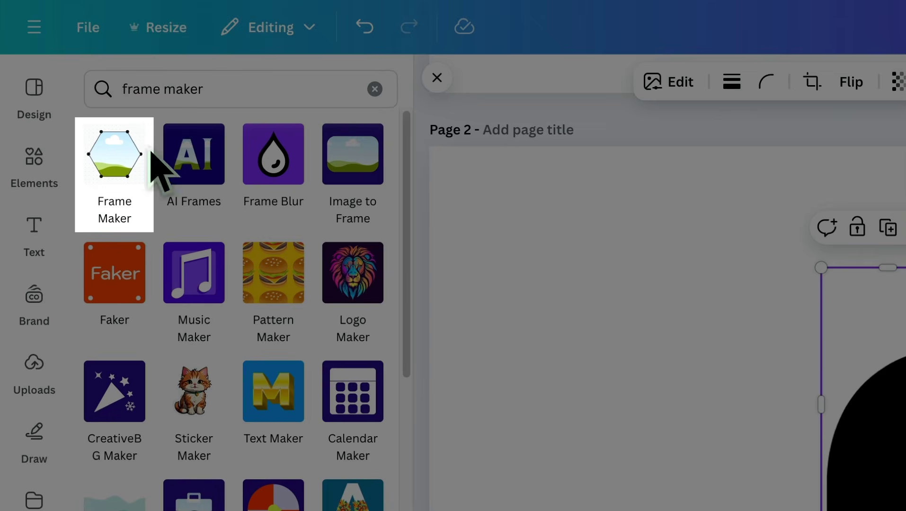
{"action": "left_click", "coordinate": [153, 156]}
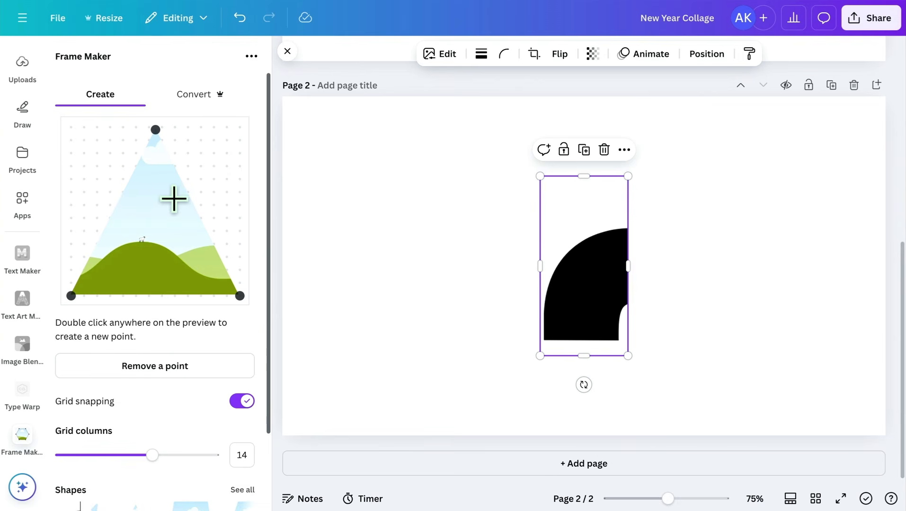
{"action": "left_click", "coordinate": [202, 106]}
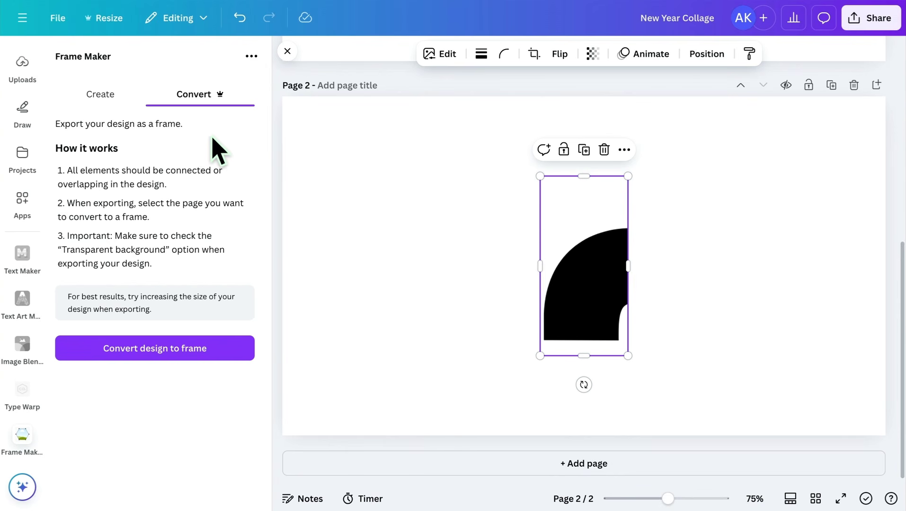
- Convert page 2 only to a frame, with the export size at 3.125 (4,000 × 2,250 px) and a transparent background
{"action": "left_click", "coordinate": [141, 354]}
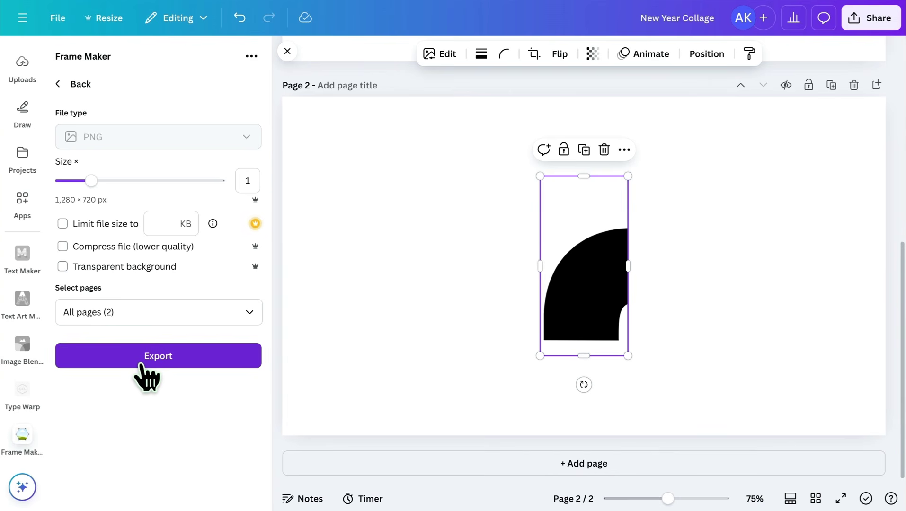
{"action": "left_click_drag", "start_coordinate": [103, 186], "coordinate": [233, 188]}
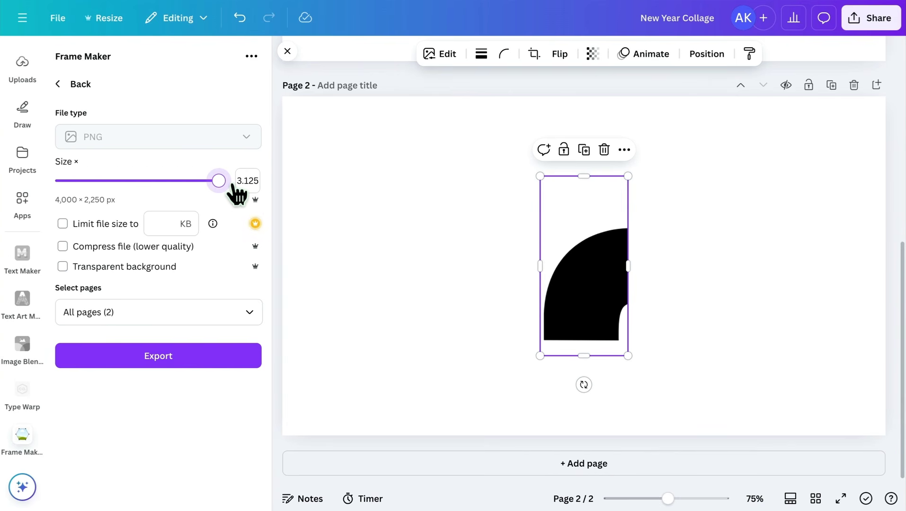
{"action": "left_click", "coordinate": [173, 268]}
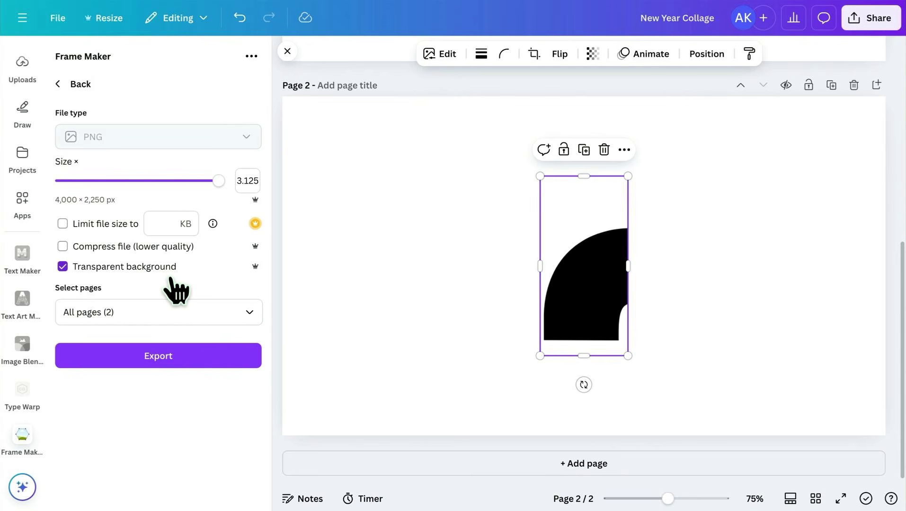
{"action": "left_click", "coordinate": [247, 312]}
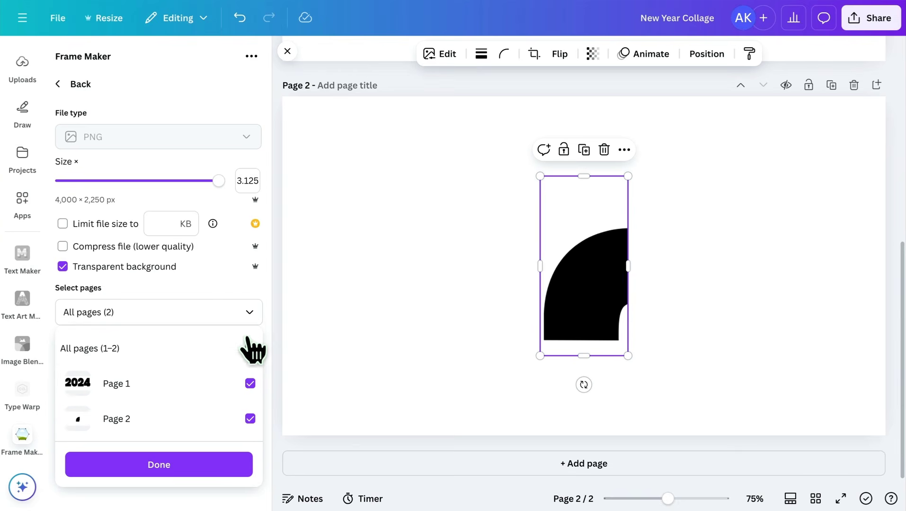
{"action": "left_click", "coordinate": [250, 348]}
{"action": "left_click", "coordinate": [250, 419]}
{"action": "left_click", "coordinate": [230, 471]}
{"action": "left_click", "coordinate": [212, 367]}
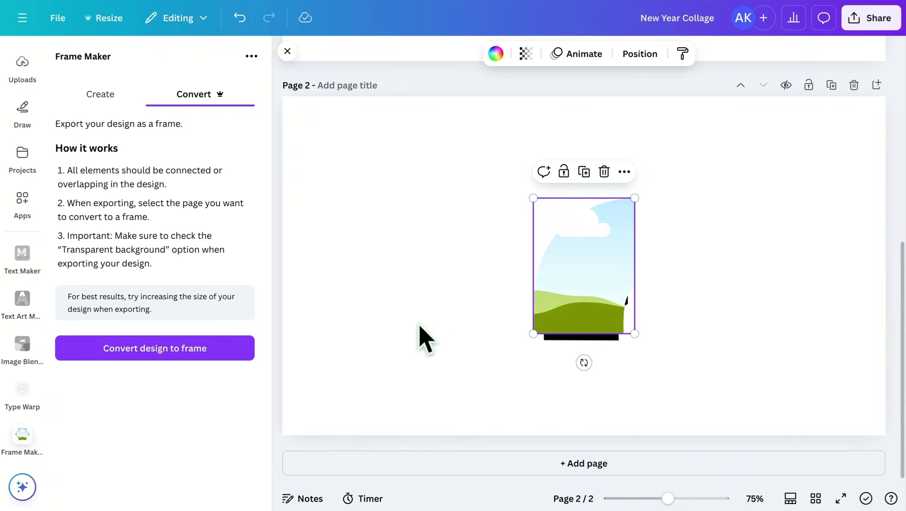
- Copy the new frame from page 2 to page 1 and fit it over the first 2's upper-left quarter, about 147 by 197
{"action": "left_click_drag", "start_coordinate": [571, 285], "coordinate": [471, 294]}
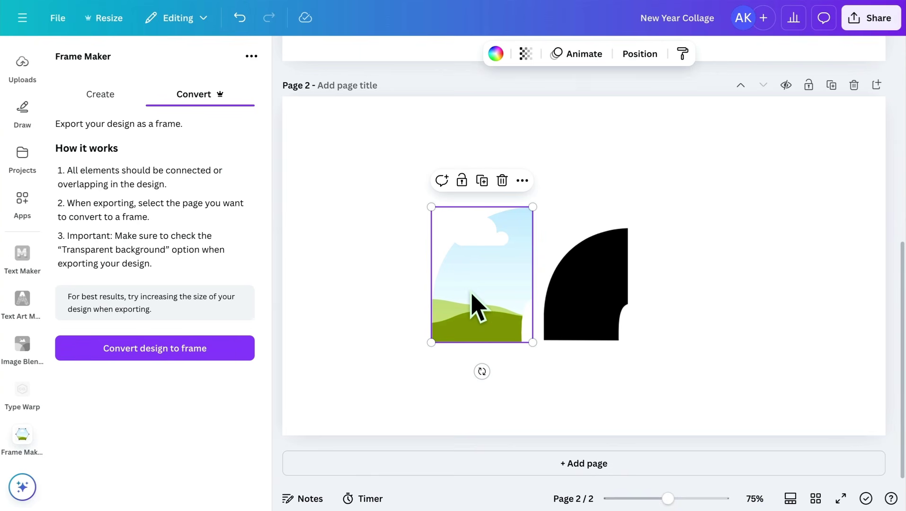
{"action": "scroll", "coordinate": [473, 294], "scroll_direction": "up", "scroll_amount": 8}
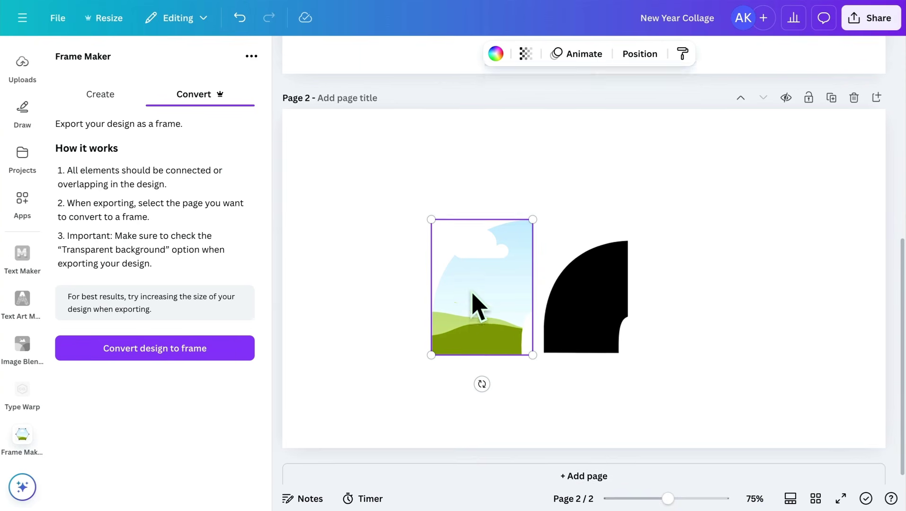
{"action": "left_click", "coordinate": [373, 221]}
{"action": "key", "text": "ctrl+v"}
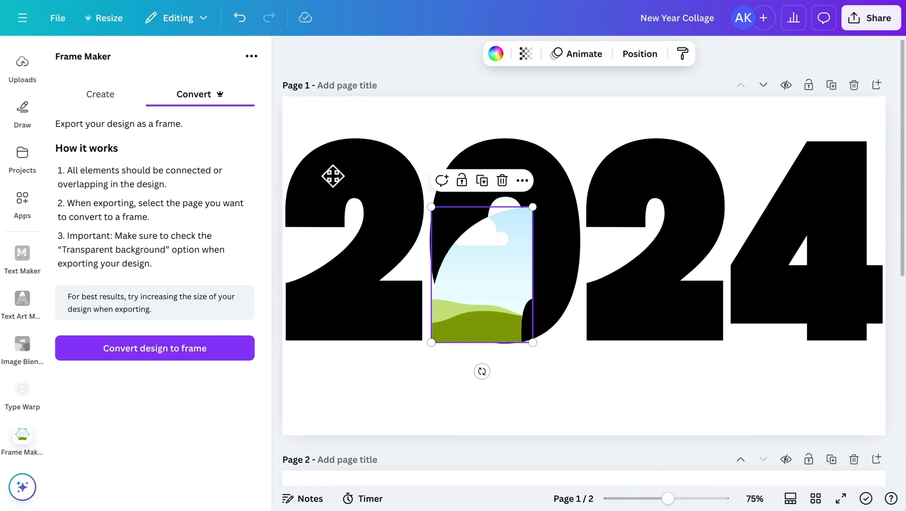
{"action": "left_click_drag", "start_coordinate": [478, 246], "coordinate": [350, 227]}
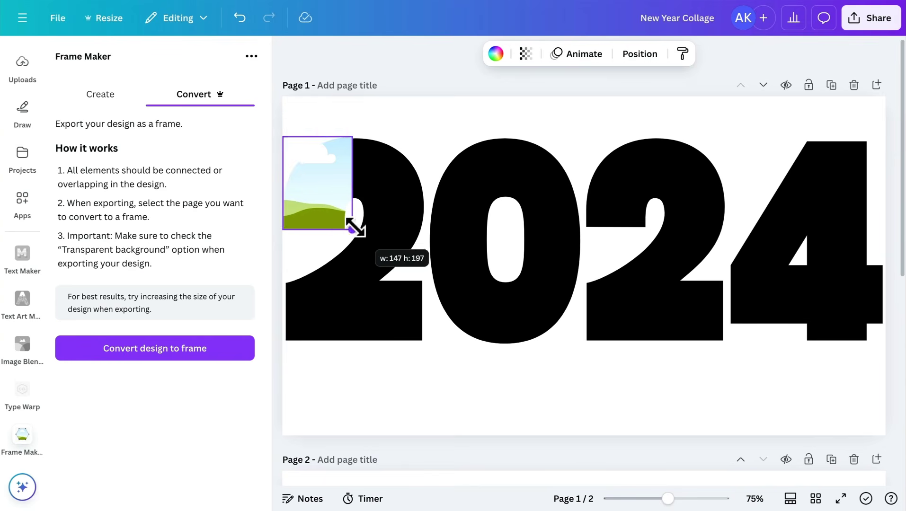
{"action": "left_click_drag", "start_coordinate": [283, 136], "coordinate": [283, 136]}
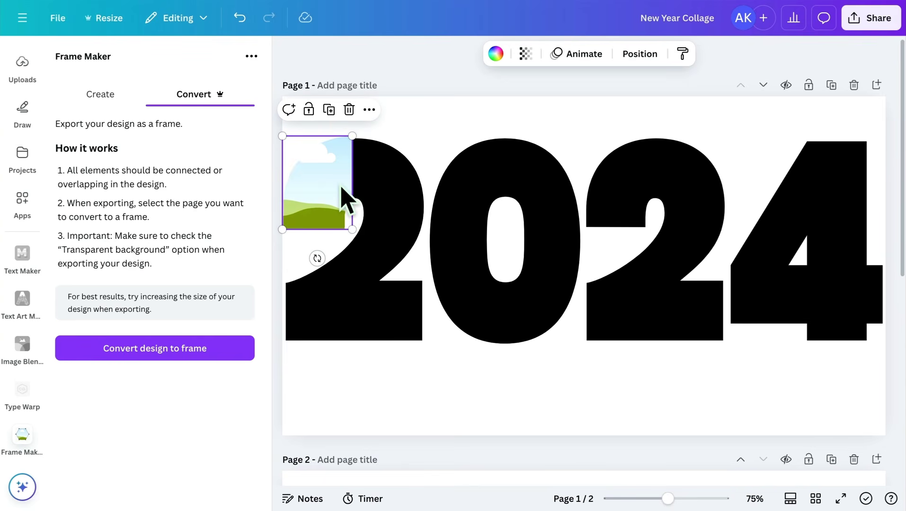
- Clear the first frame and its black piece from page 2 and place the split piece 2.png there instead
{"action": "scroll", "coordinate": [370, 262], "scroll_direction": "down", "scroll_amount": 8}
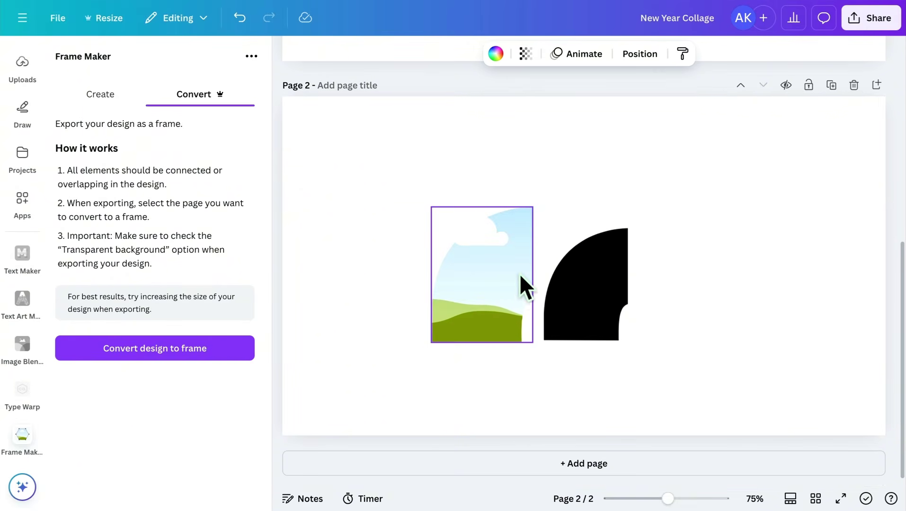
{"action": "left_click", "coordinate": [521, 272]}
{"action": "key", "text": "Delete"}
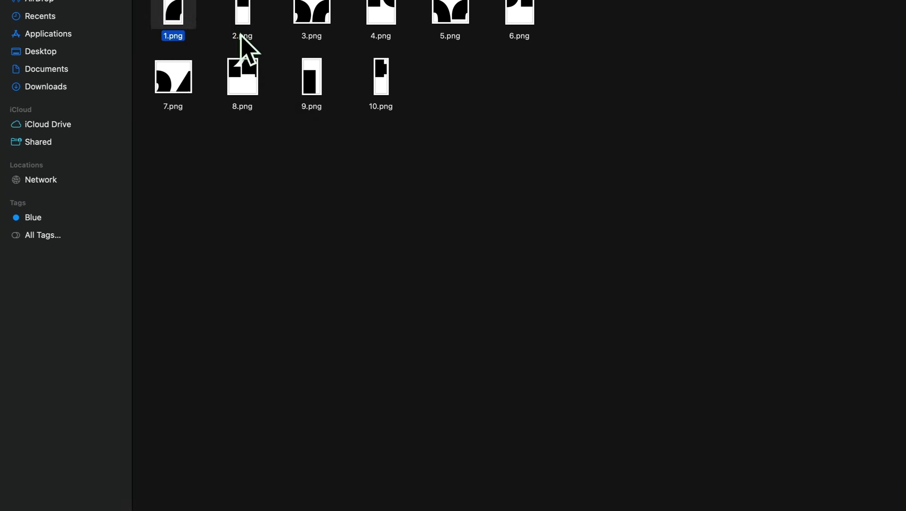
{"action": "left_click_drag", "start_coordinate": [214, 40], "coordinate": [300, 153]}
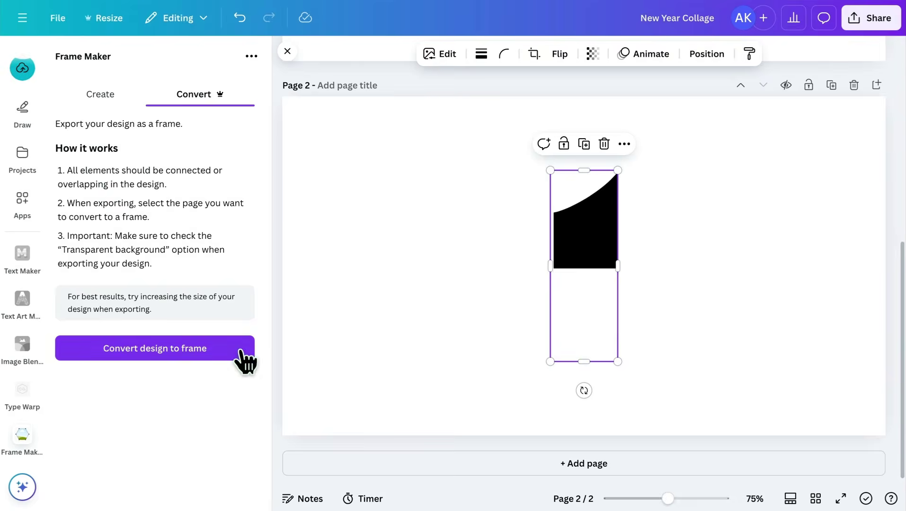
- Convert page 2 with piece 2.png to a frame, using export size 3.125 and a transparent background
{"action": "left_click", "coordinate": [246, 350]}
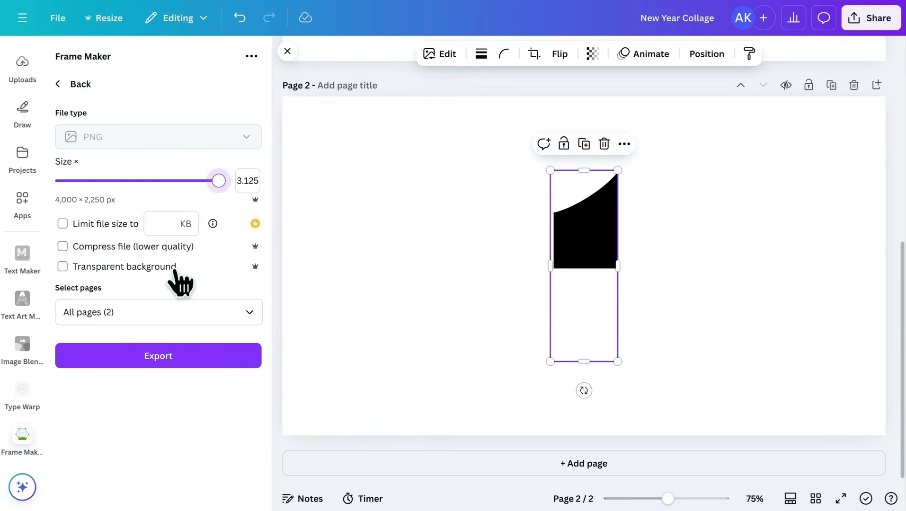
{"action": "left_click", "coordinate": [63, 265]}
{"action": "left_click", "coordinate": [156, 312]}
{"action": "left_click", "coordinate": [223, 363]}
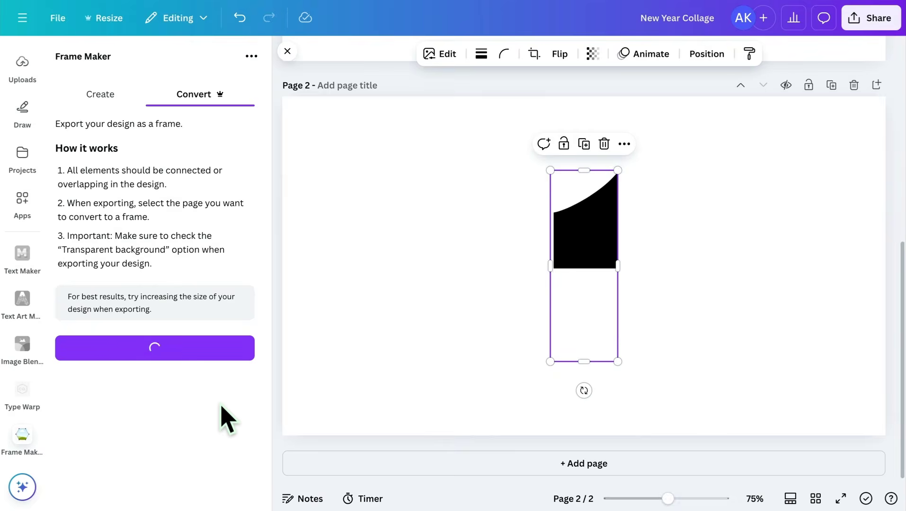
- Copy the second frame onto page 1 and fit it over the lower-left quarter of the first 2
{"action": "scroll", "coordinate": [408, 287], "scroll_direction": "up", "scroll_amount": 4}
{"action": "scroll", "coordinate": [407, 287], "scroll_direction": "up", "scroll_amount": 2}
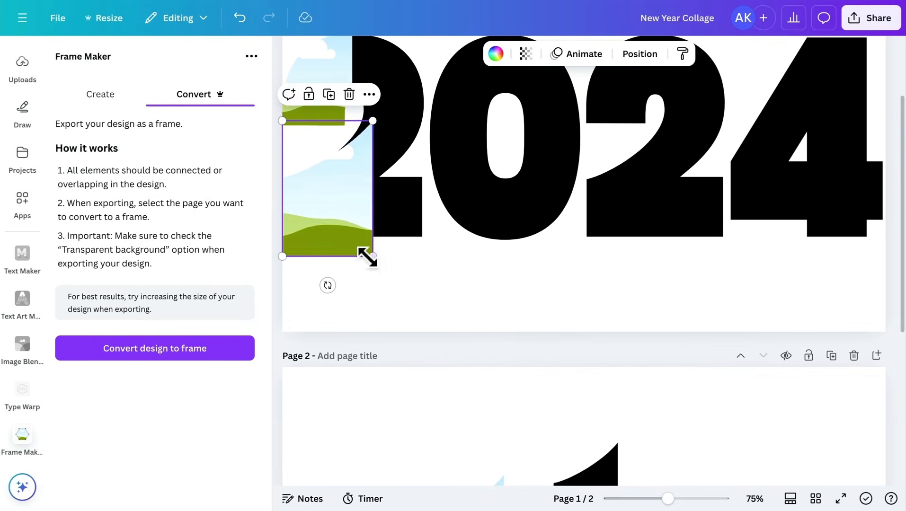
{"action": "mouse_move", "coordinate": [284, 119]}
{"action": "left_mouse_down"}
{"action": "mouse_move", "coordinate": [287, 139]}
{"action": "mouse_move", "coordinate": [283, 127]}
{"action": "left_mouse_up"}
{"action": "left_click", "coordinate": [351, 281]}
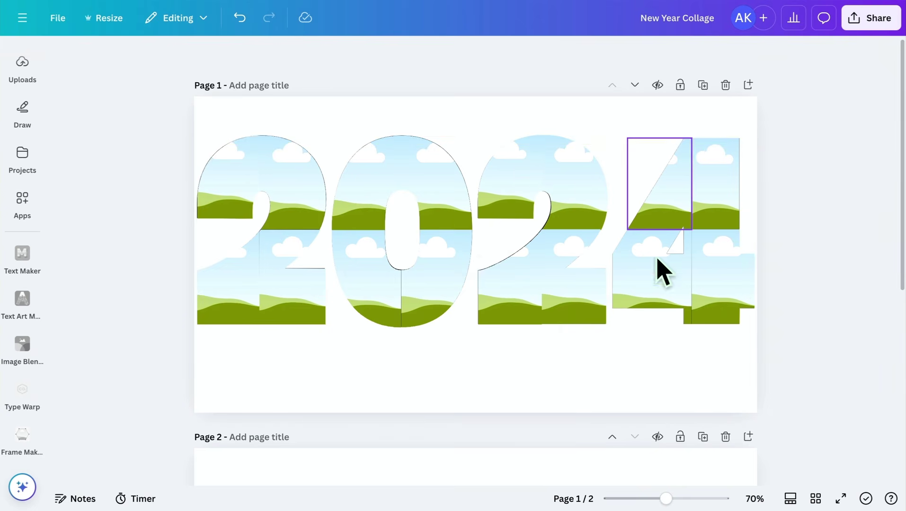
- Delete page 2 and remove the original black 2024 layer lying behind the assembled frames
{"action": "scroll", "coordinate": [789, 411], "scroll_direction": "down", "scroll_amount": 5}
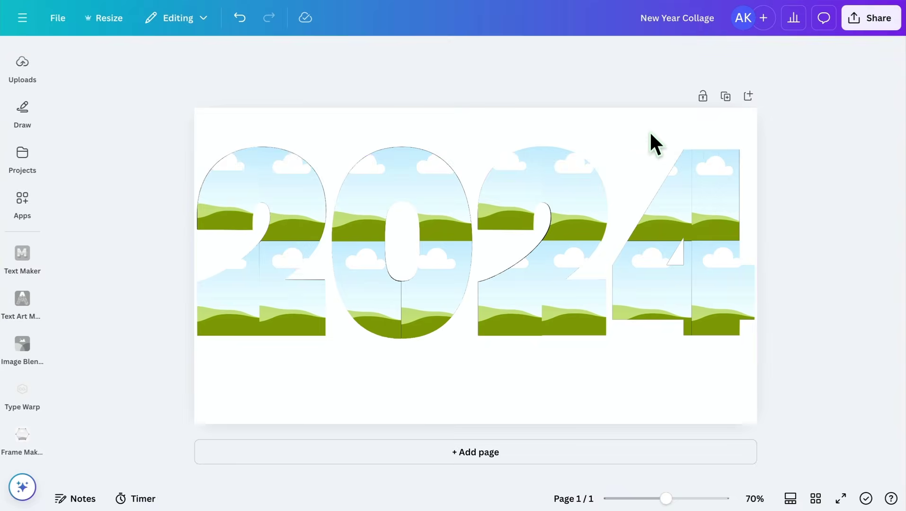
{"action": "left_click", "coordinate": [651, 133]}
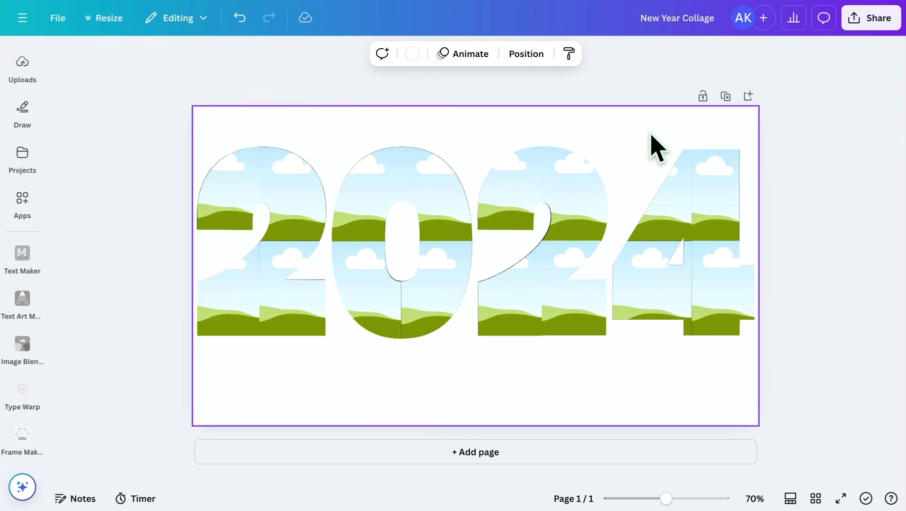
{"action": "left_click", "coordinate": [542, 61]}
{"action": "scroll", "coordinate": [259, 280], "scroll_direction": "down", "scroll_amount": 5}
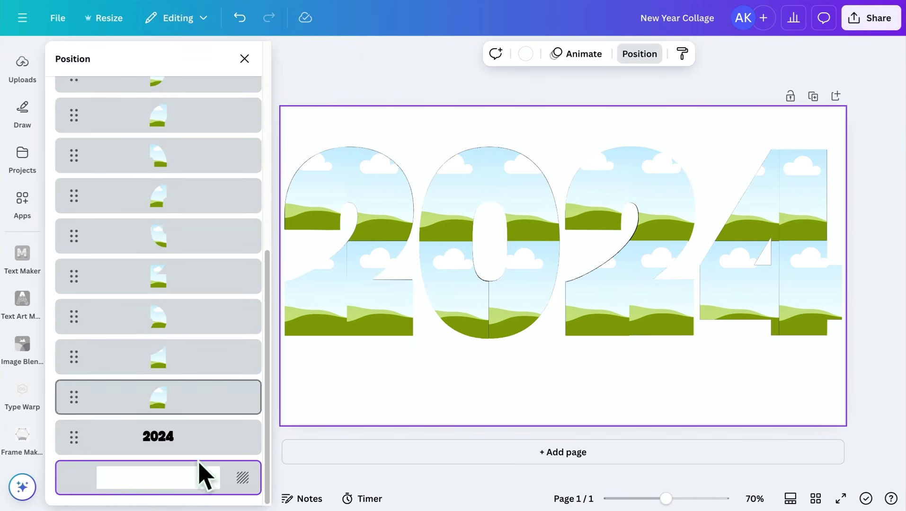
{"action": "left_click", "coordinate": [249, 428]}
{"action": "left_click", "coordinate": [286, 169]}
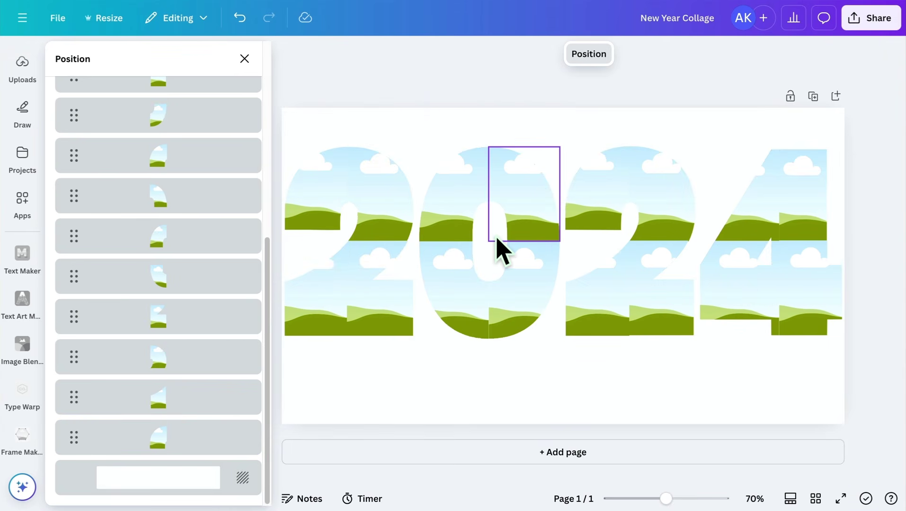
{"action": "left_click", "coordinate": [244, 59]}
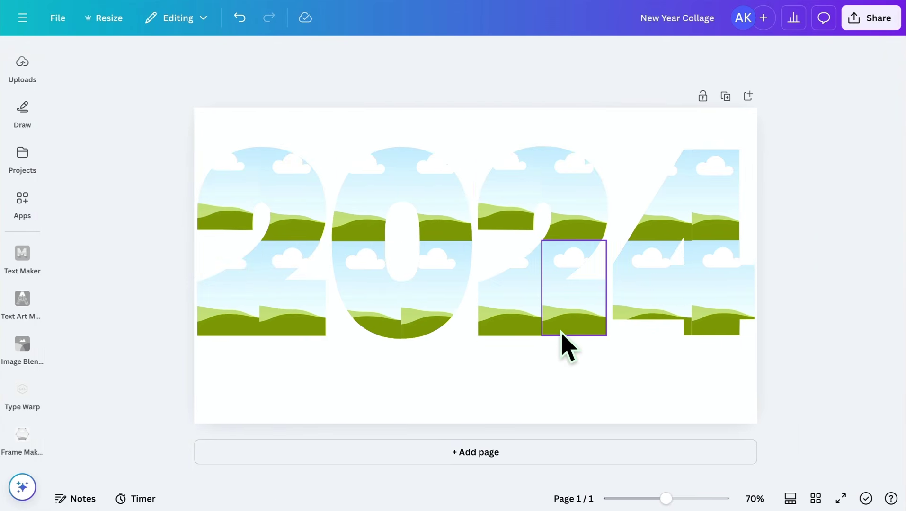
- Open the elements library's search to find photos for the 2024 frames
{"action": "left_click", "coordinate": [24, 210]}
{"action": "scroll", "coordinate": [26, 217], "scroll_direction": "up", "scroll_amount": 4}
{"action": "left_click", "coordinate": [27, 116]}
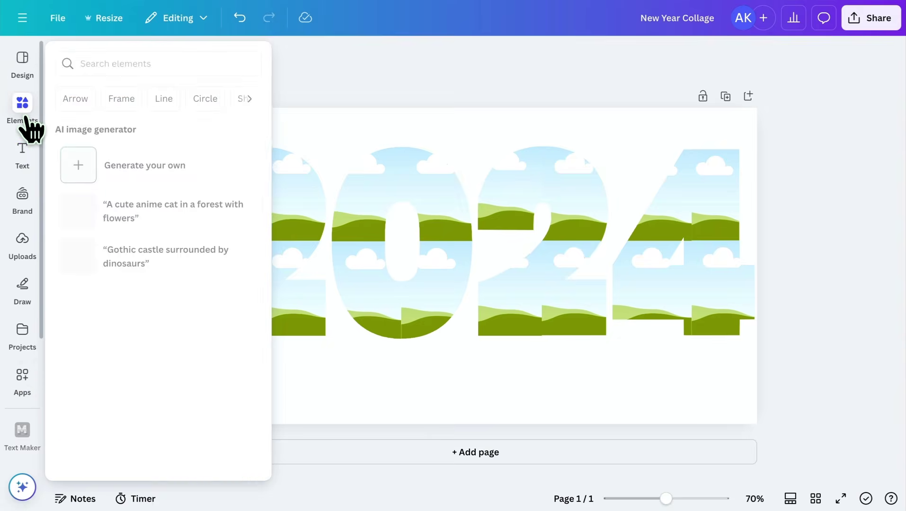
{"action": "left_click", "coordinate": [111, 63]}
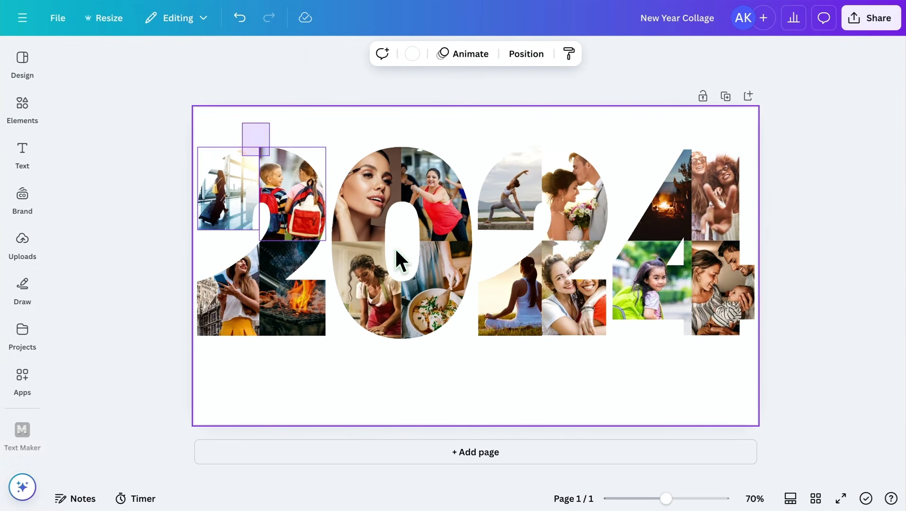
- Select all the photo frames together, scale them down slightly and centre the 2024 on the page
{"action": "left_click_drag", "start_coordinate": [243, 123], "coordinate": [712, 334]}
{"action": "left_click_drag", "start_coordinate": [755, 142], "coordinate": [724, 154]}
{"action": "left_click_drag", "start_coordinate": [227, 141], "coordinate": [225, 166]}
{"action": "left_click_drag", "start_coordinate": [454, 259], "coordinate": [454, 272]}
{"action": "left_click", "coordinate": [306, 383]}
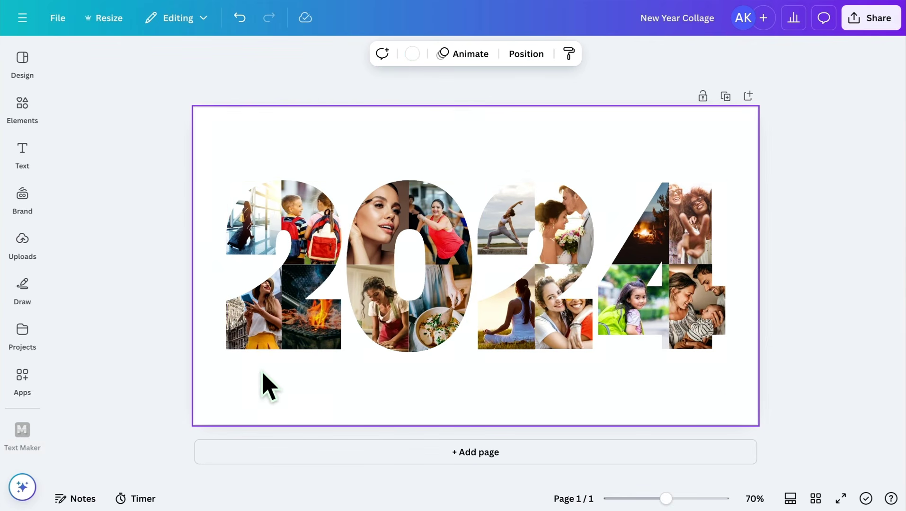
- Shift the four photo pieces of the first 2 slightly apart to leave gaps between them
{"action": "left_click_drag", "start_coordinate": [265, 221], "coordinate": [260, 220]}
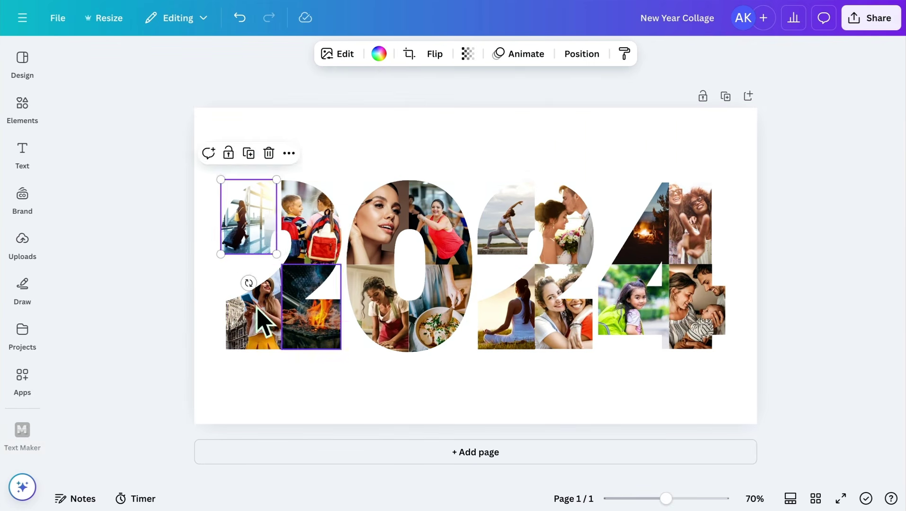
{"action": "left_click_drag", "start_coordinate": [259, 312], "coordinate": [255, 312]}
{"action": "left_click_drag", "start_coordinate": [299, 319], "coordinate": [300, 327]}
{"action": "left_click_drag", "start_coordinate": [320, 224], "coordinate": [320, 217]}
{"action": "left_click", "coordinate": [378, 364]}
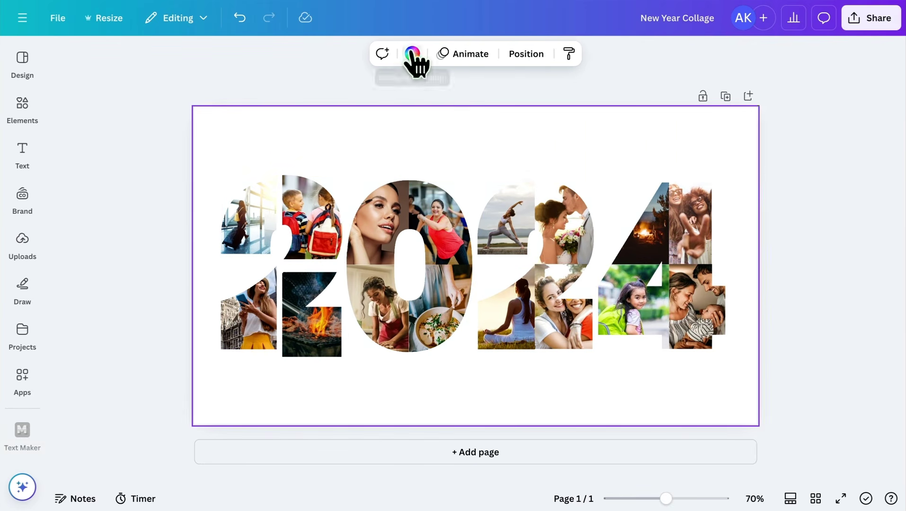
- Try beige, orange, red and near-black photo colours as the page background
{"action": "left_click", "coordinate": [411, 55]}
{"action": "left_click", "coordinate": [205, 327]}
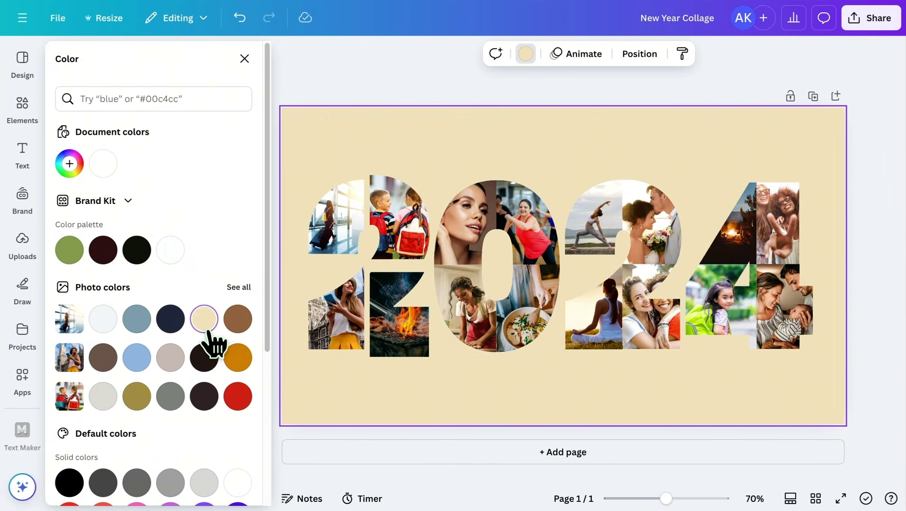
{"action": "left_click", "coordinate": [238, 361]}
{"action": "left_click", "coordinate": [238, 397]}
{"action": "left_click", "coordinate": [207, 397]}
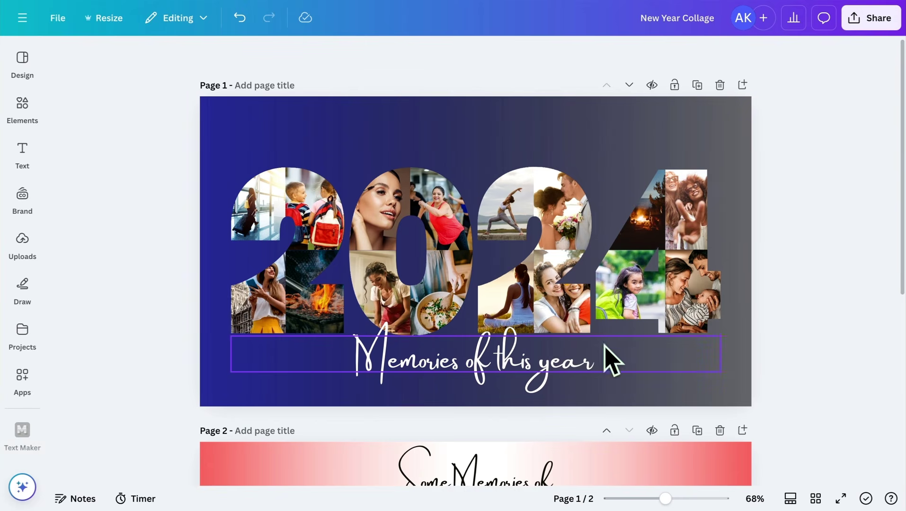
- Review the two finished 2024 collage designs on pages 1 and 2
{"action": "scroll", "coordinate": [613, 362], "scroll_direction": "down", "scroll_amount": 1}
{"action": "scroll", "coordinate": [611, 365], "scroll_direction": "down", "scroll_amount": 5}
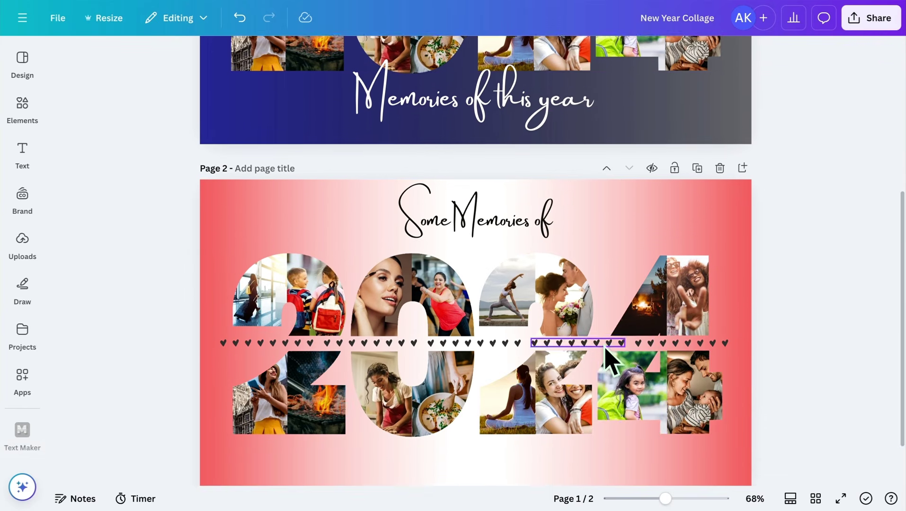